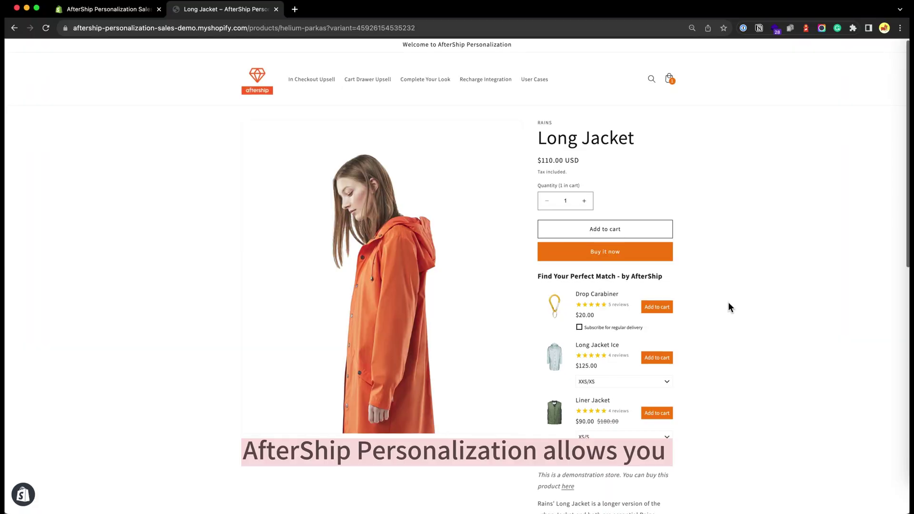
pyautogui.scroll(-5, 728, 302)
pyautogui.scroll(-1, 728, 303)
pyautogui.scroll(10, 728, 302)
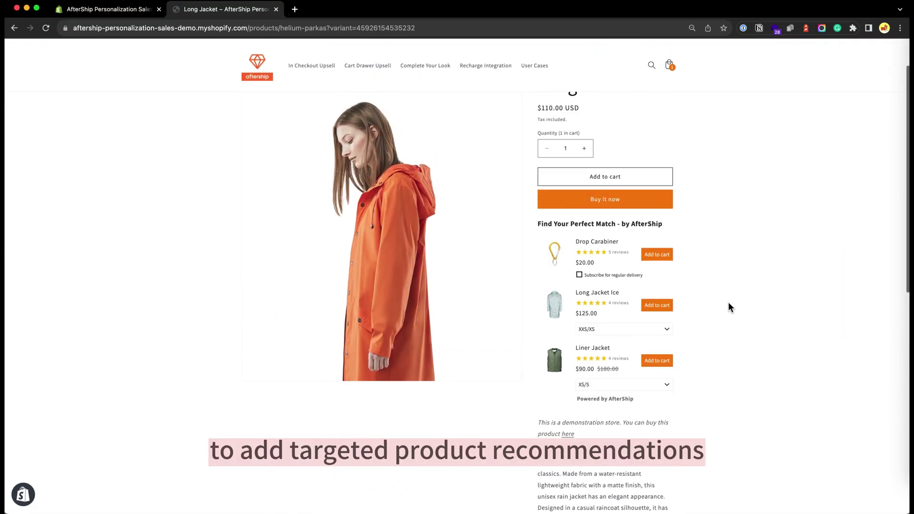
# Step: Check out the Long Jacket from the cart and continue to the shipping step
pyautogui.click(669, 66)
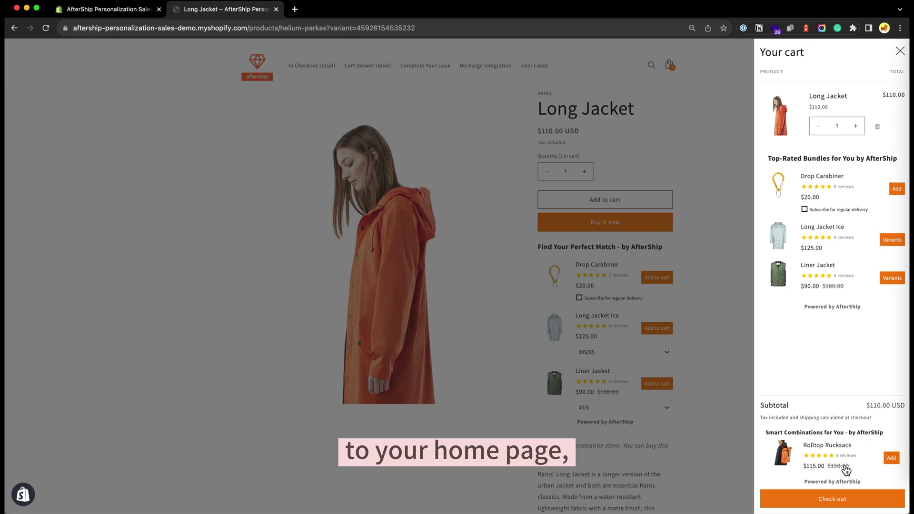
pyautogui.click(833, 500)
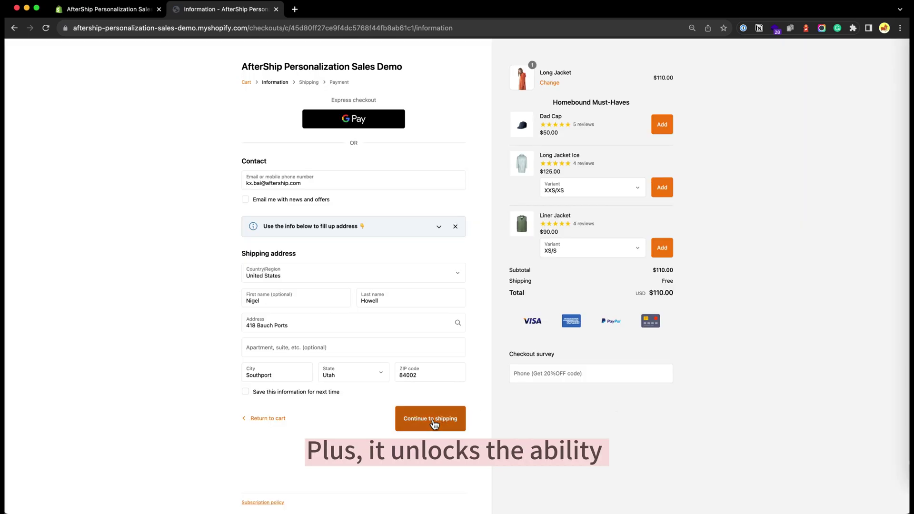
pyautogui.click(433, 419)
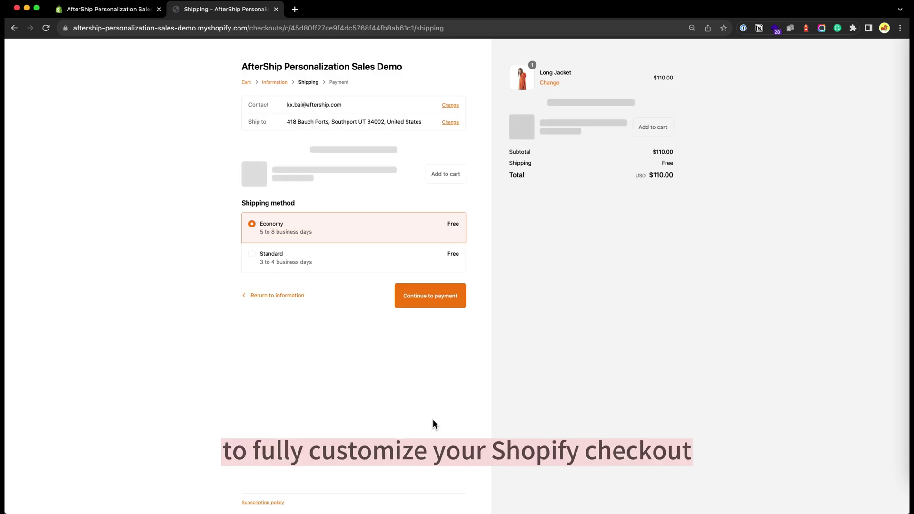
# Step: Add the recommended Liner Jacket in L/XL to the order and continue to payment
pyautogui.click(591, 248)
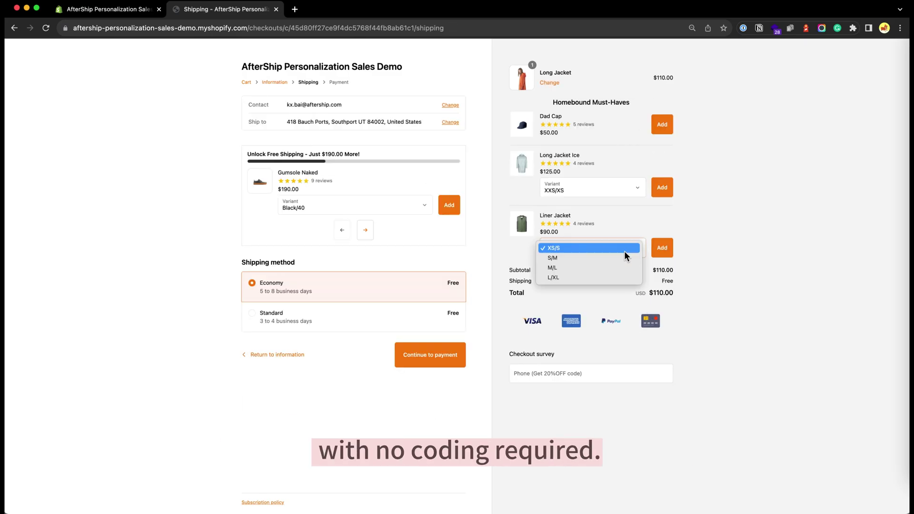
pyautogui.click(620, 278)
pyautogui.click(662, 247)
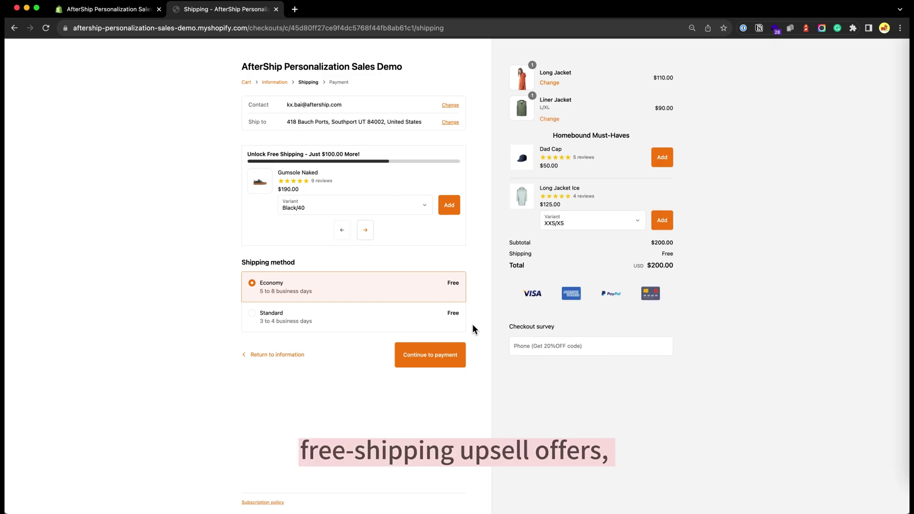
pyautogui.click(442, 352)
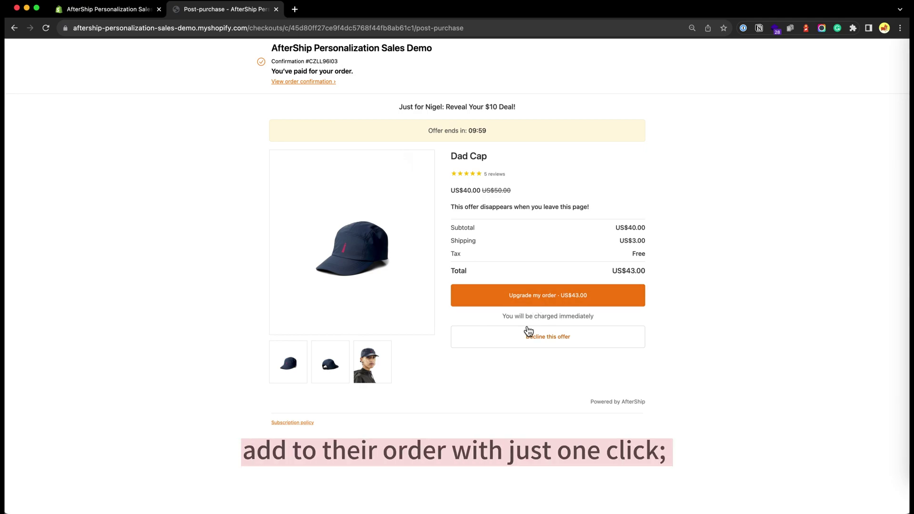
# Step: Accept the post-purchase 'Upgrade my order' deal to add the Dad Cap
pyautogui.click(537, 298)
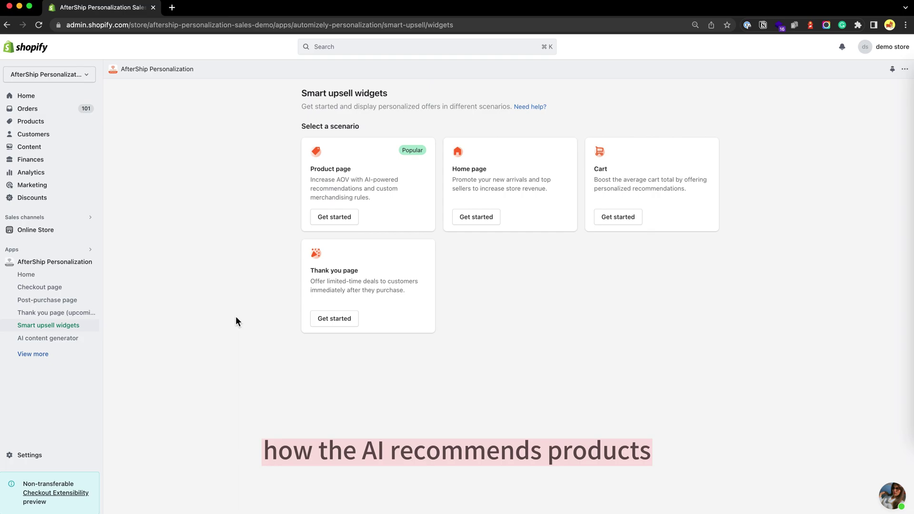
# Step: Open the checkout Product recommendations offer and view its Display and Styles settings
pyautogui.click(67, 288)
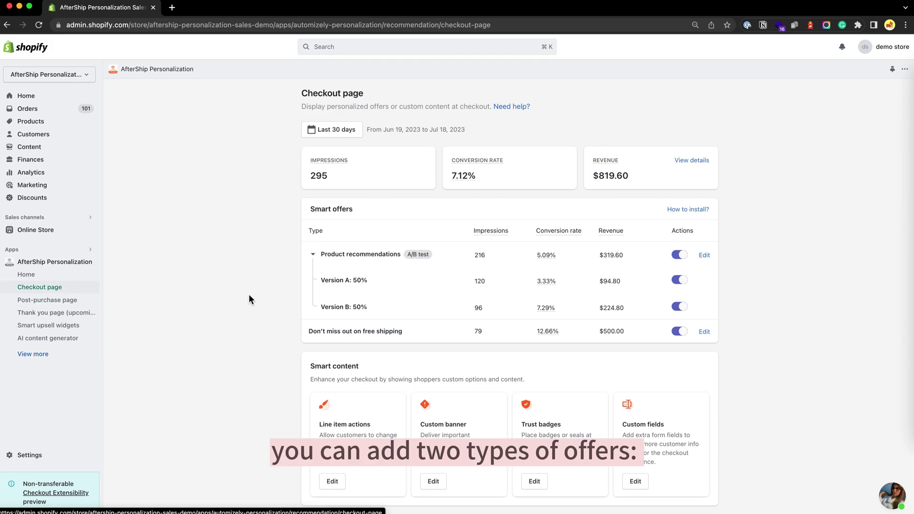
pyautogui.click(705, 255)
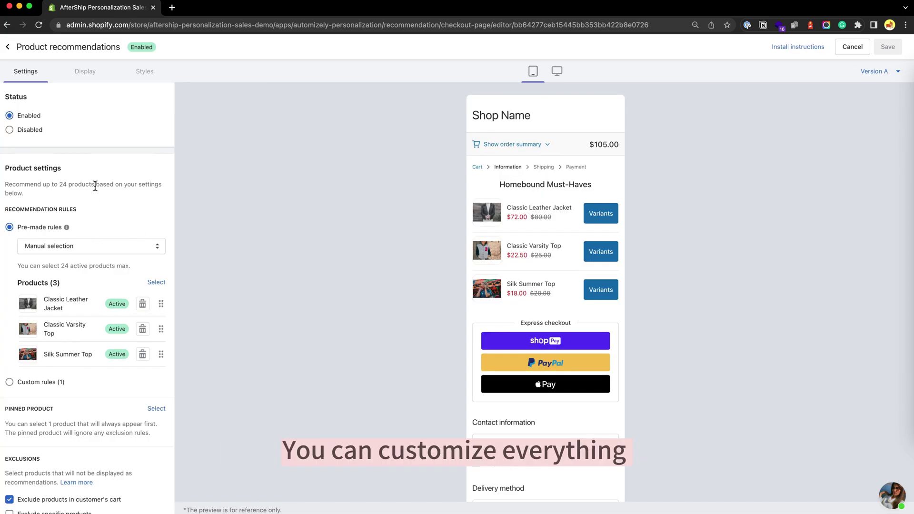
pyautogui.click(84, 71)
pyautogui.scroll(-3, 103, 264)
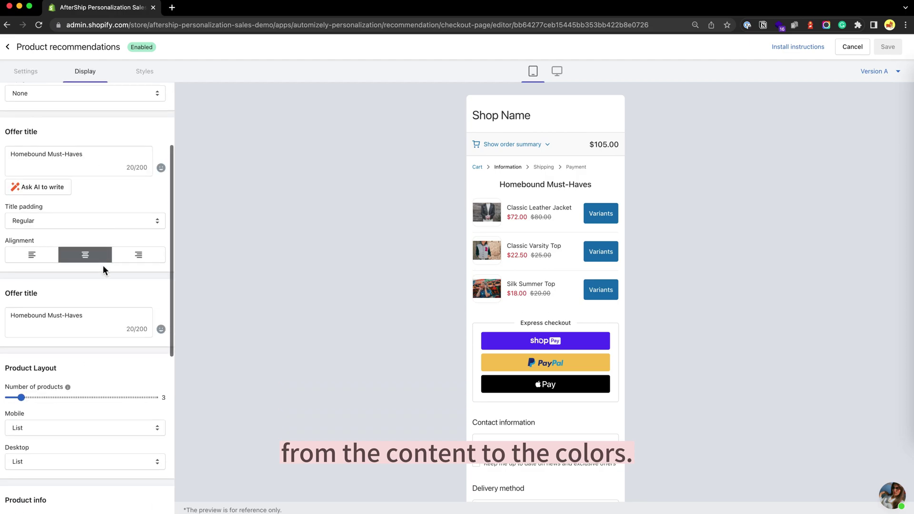
pyautogui.scroll(-5, 102, 270)
pyautogui.scroll(-2, 102, 269)
pyautogui.click(144, 71)
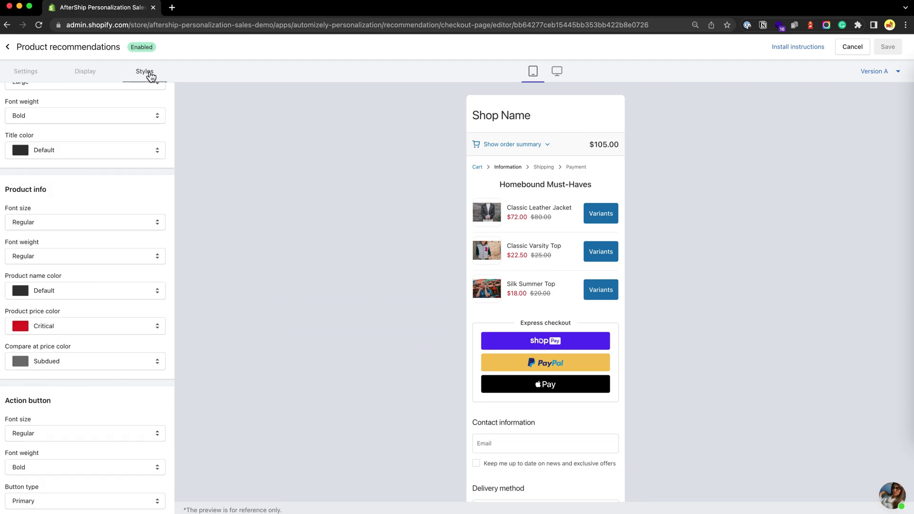
pyautogui.scroll(3, 92, 258)
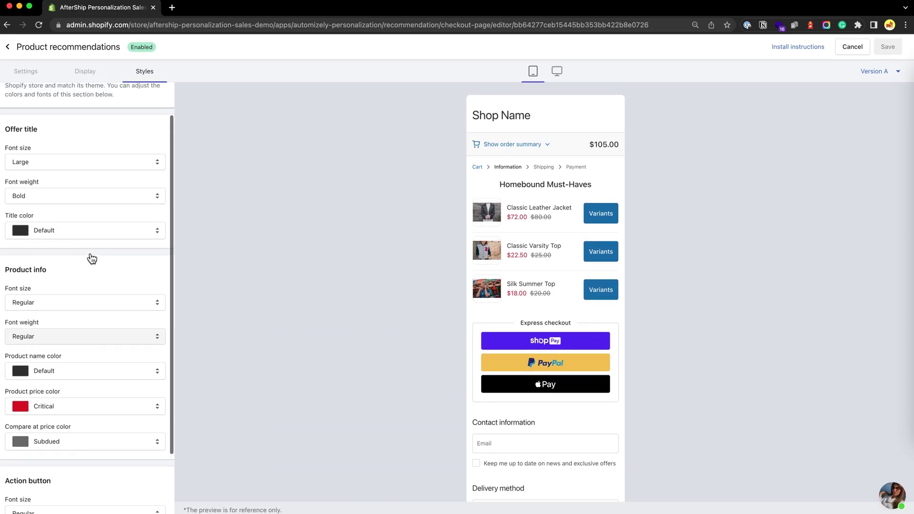
pyautogui.scroll(3, 91, 259)
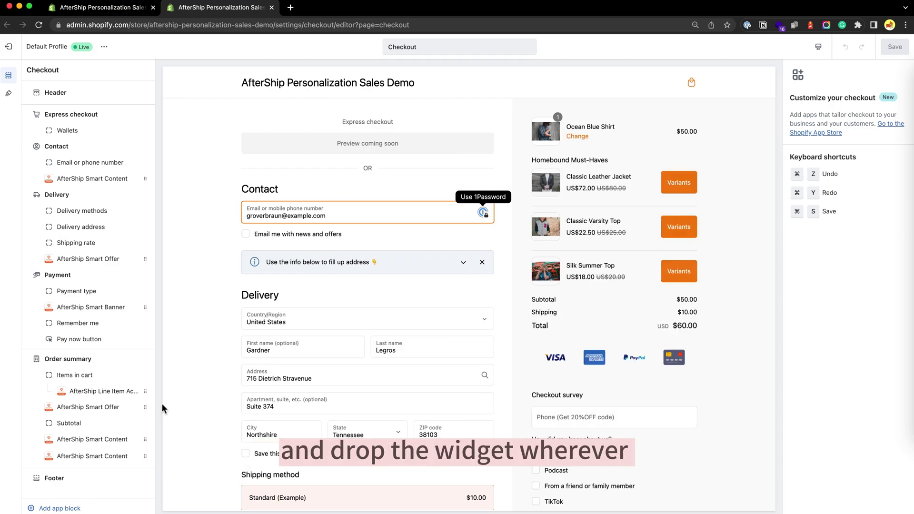
# Step: Move the Smart Offer block above 'Email or phone number', then return to the recommendations editor
pyautogui.moveTo(146, 408)
pyautogui.mouseDown()
pyautogui.moveTo(121, 208)
pyautogui.moveTo(91, 153)
pyautogui.mouseUp()
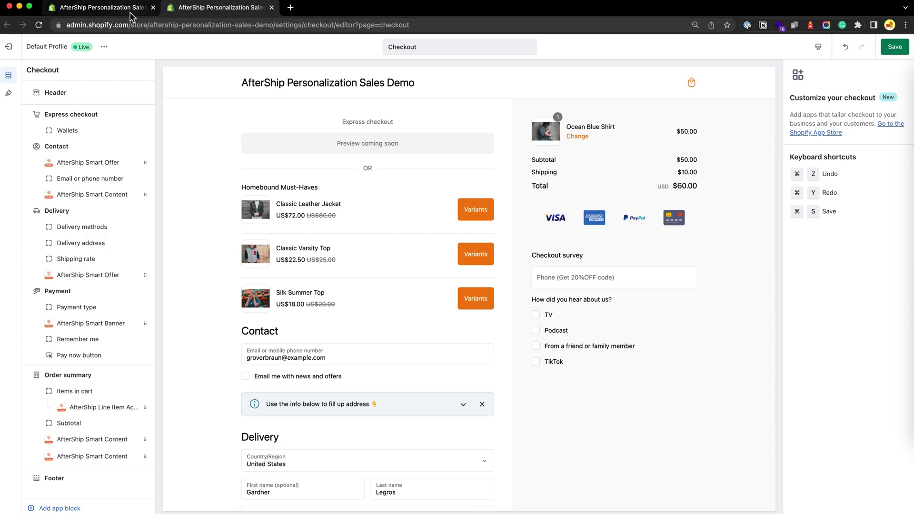
pyautogui.click(100, 7)
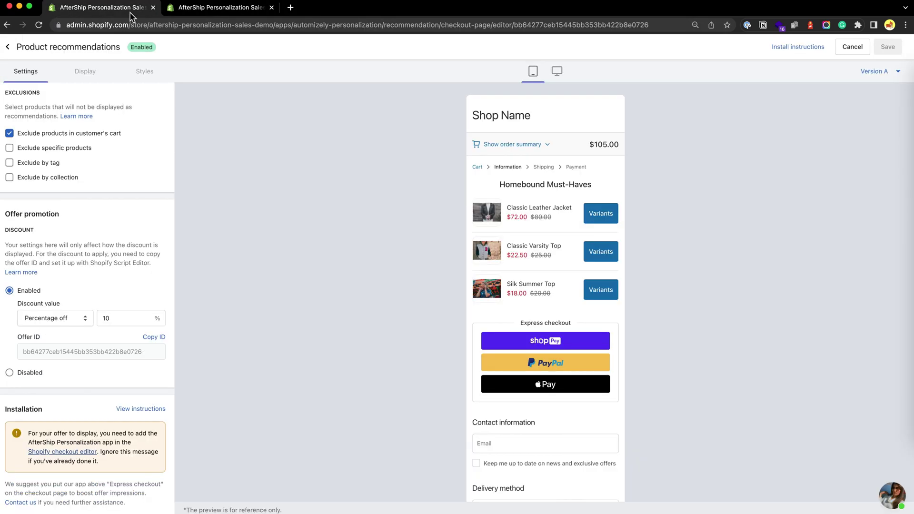
# Step: Set the free-shipping offer's goal amount to $150 and save the offer
pyautogui.click(7, 48)
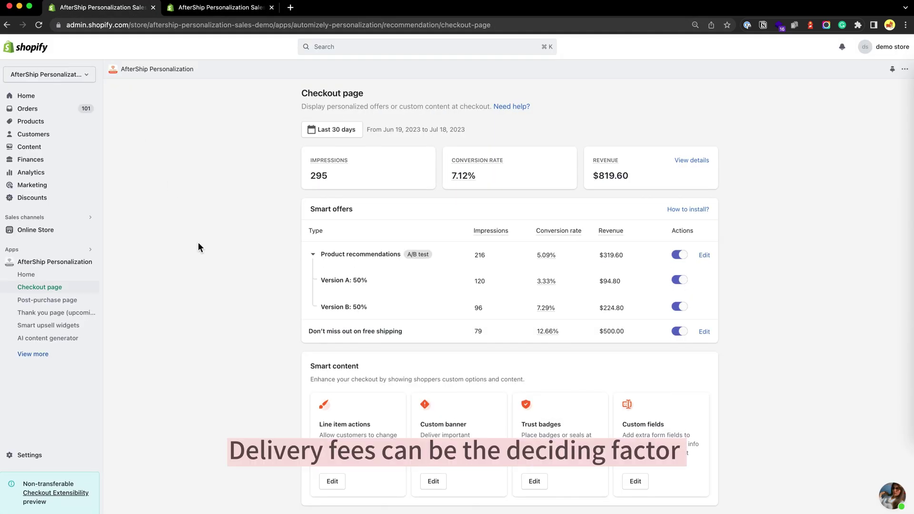
pyautogui.click(705, 332)
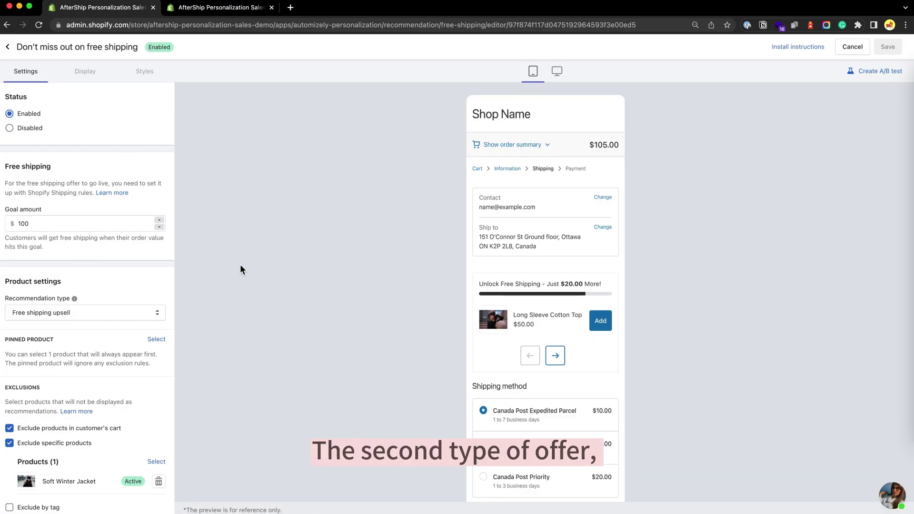
pyautogui.click(107, 224)
pyautogui.doubleClick(107, 224)
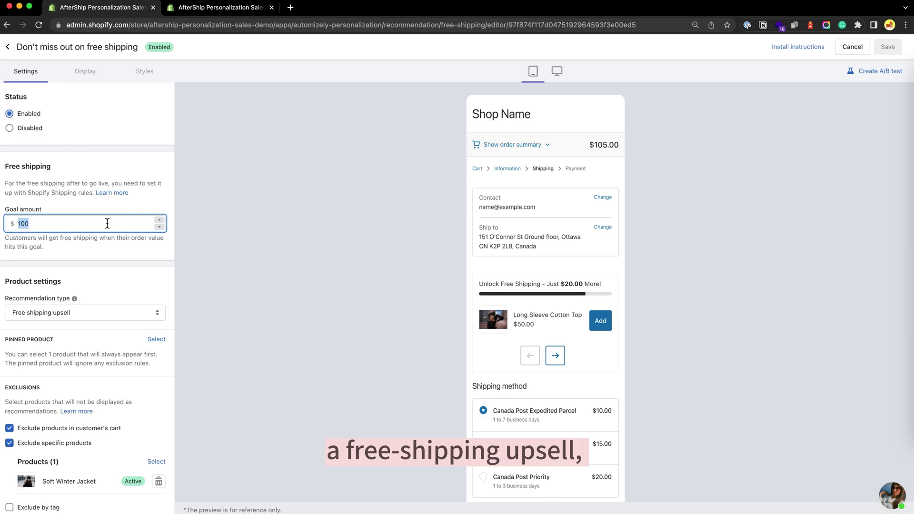
pyautogui.write('150')
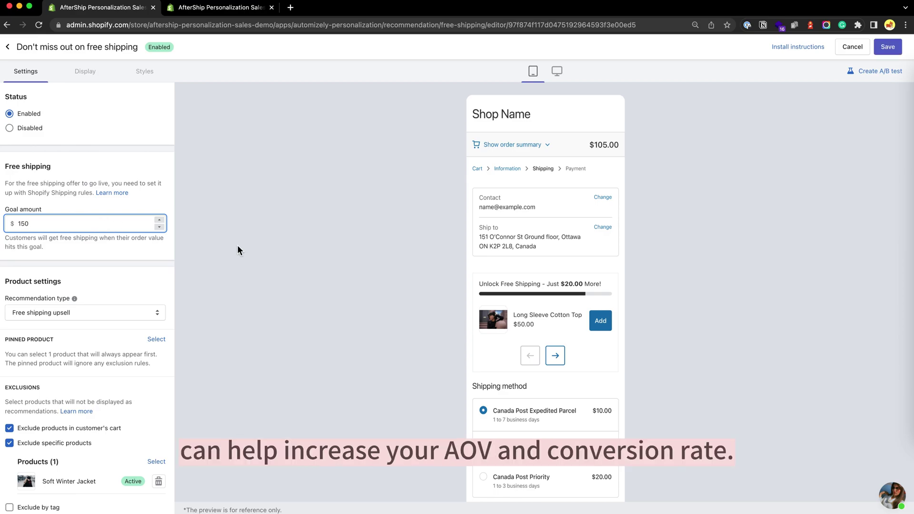
pyautogui.click(888, 46)
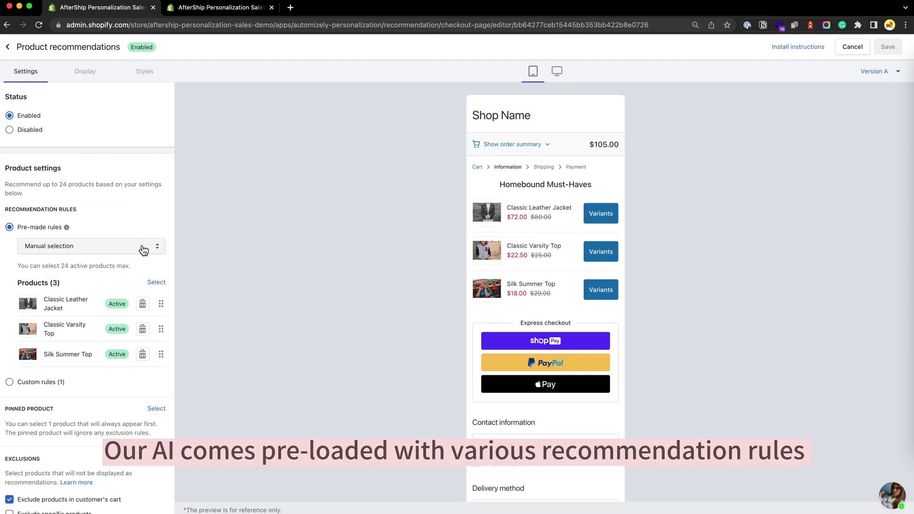
# Step: Switch recommendations from pre-made rules to custom rules and open the rules editor
pyautogui.click(143, 249)
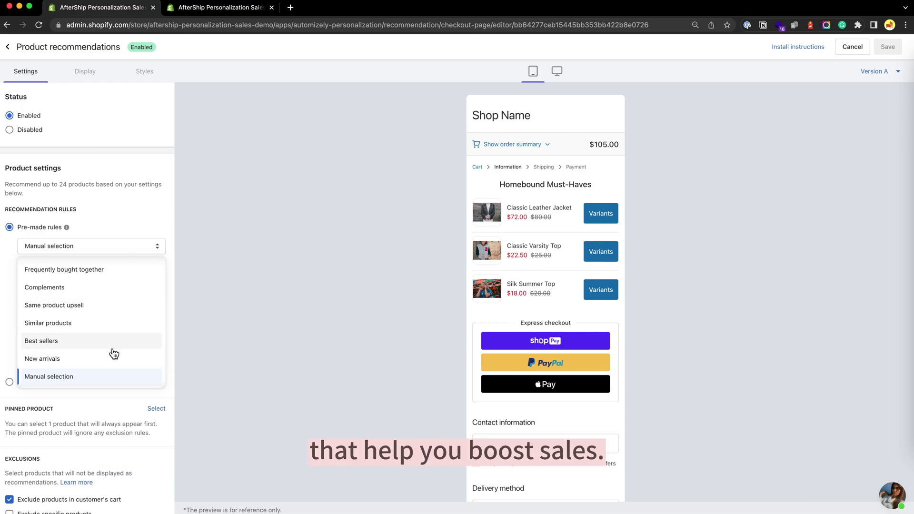
pyautogui.click(207, 331)
pyautogui.click(9, 303)
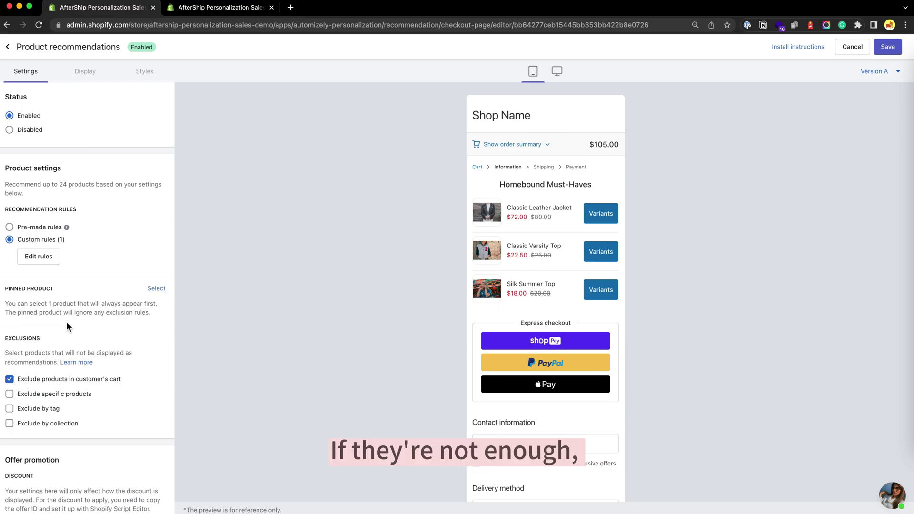
pyautogui.click(39, 256)
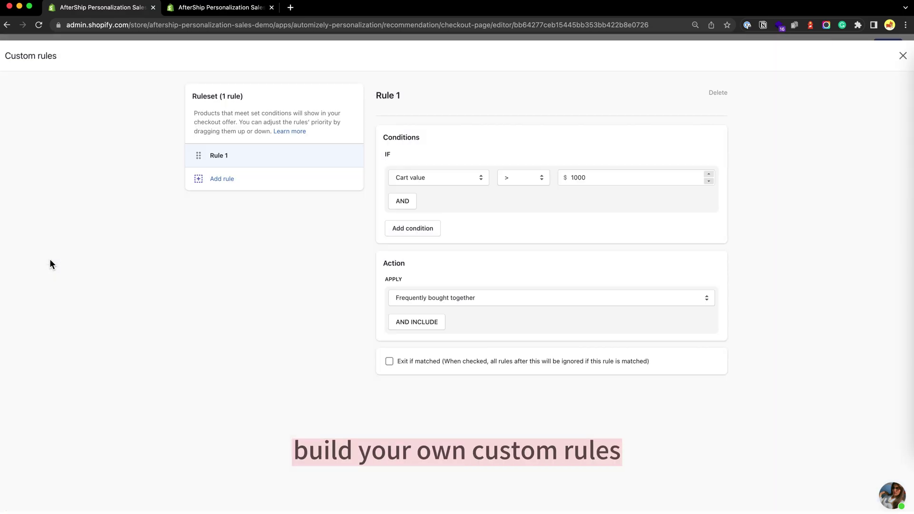
# Step: Give Rule 1 the condition 'Products in cart contain Soft Winter Jacket' and action Complements
pyautogui.click(438, 177)
pyautogui.click(443, 236)
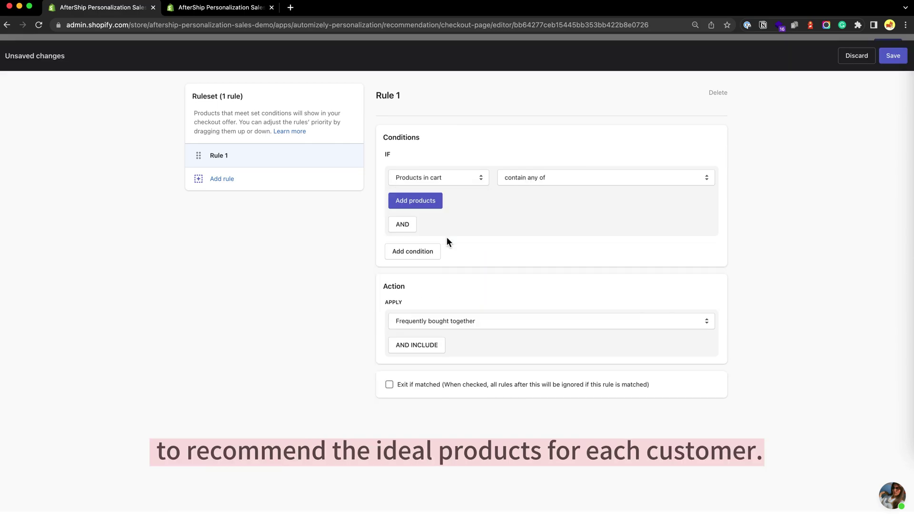
pyautogui.click(437, 204)
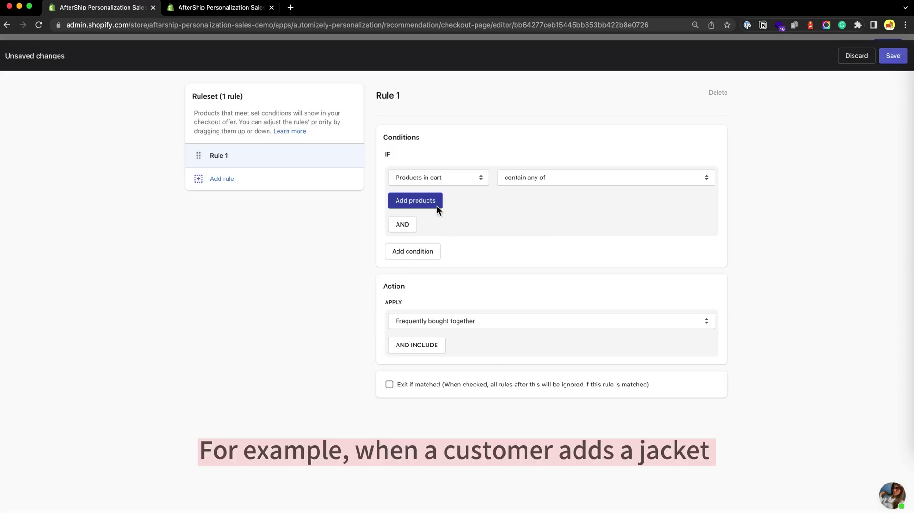
pyautogui.click(437, 205)
pyautogui.click(419, 223)
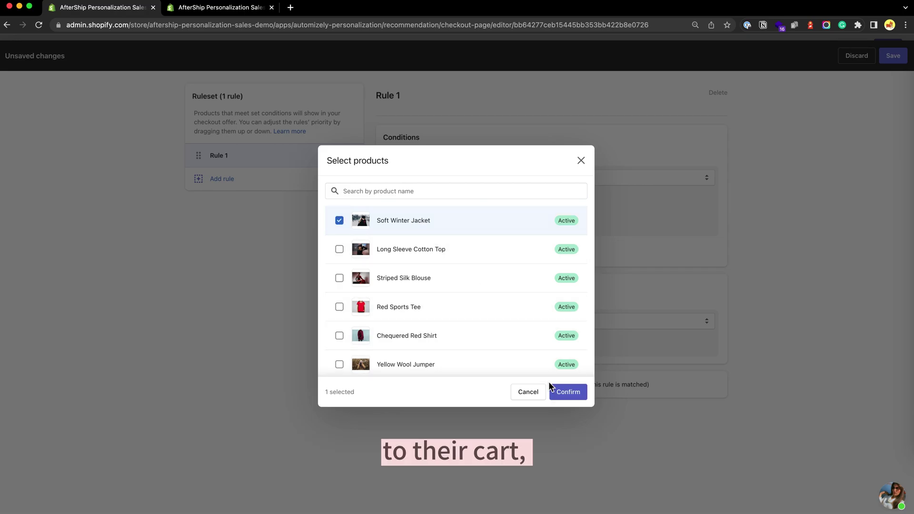
pyautogui.click(565, 392)
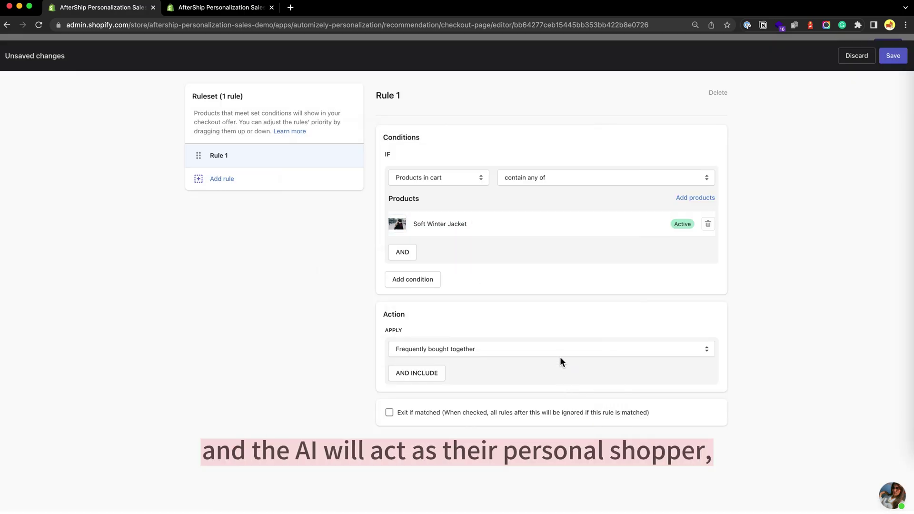
pyautogui.click(561, 350)
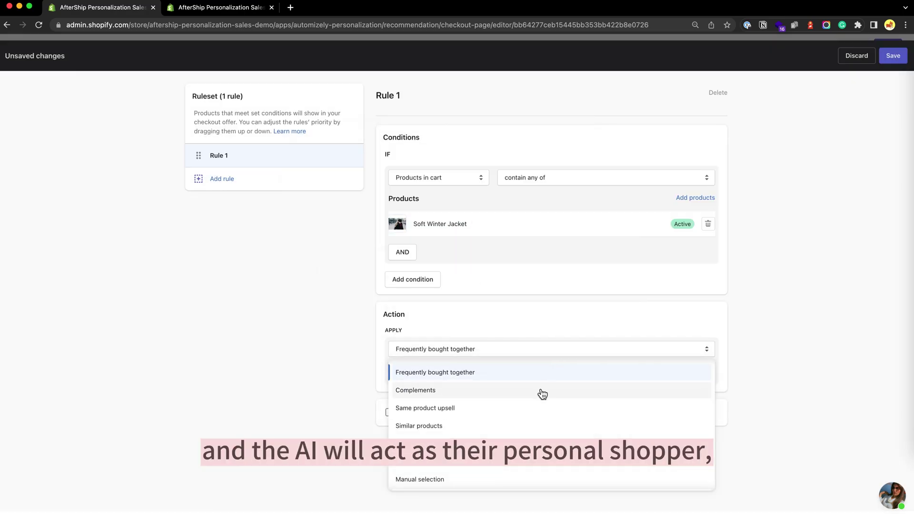
pyautogui.click(542, 391)
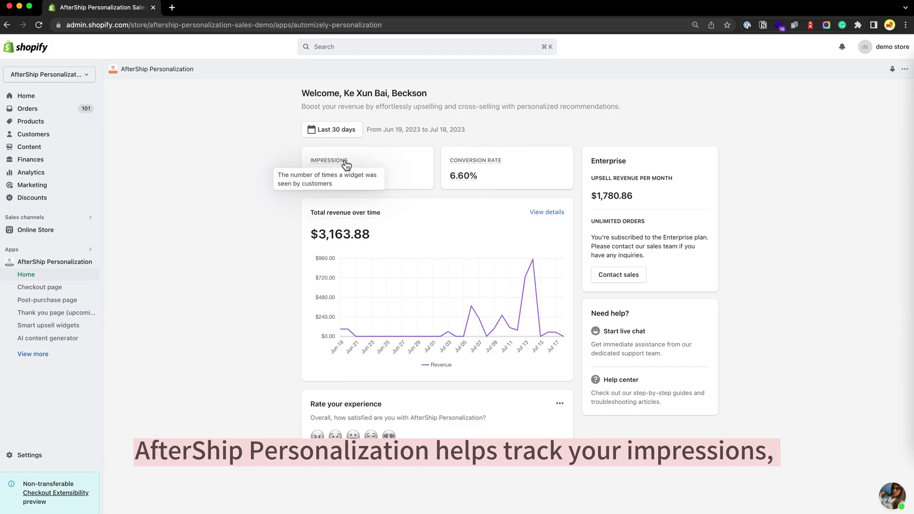
pyautogui.moveTo(475, 160)
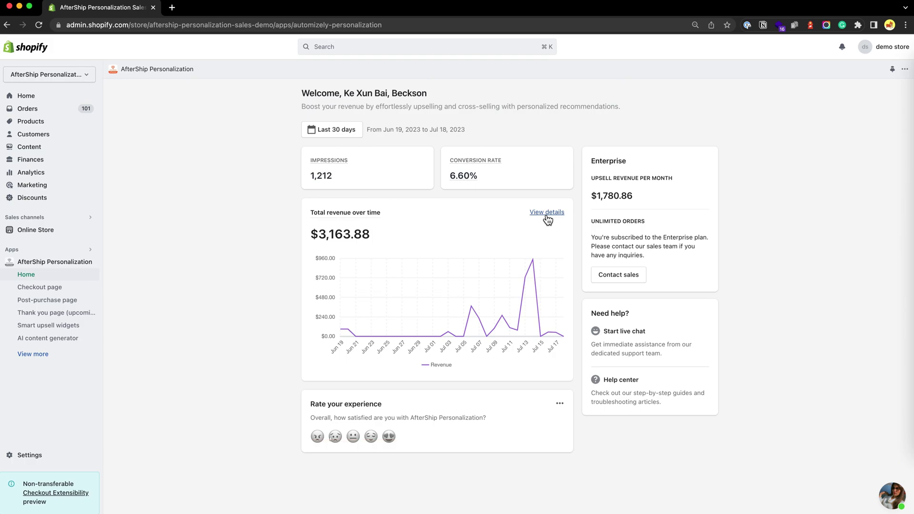
# Step: Open the dashboard's revenue details by order and its Scenarios filter
pyautogui.click(547, 214)
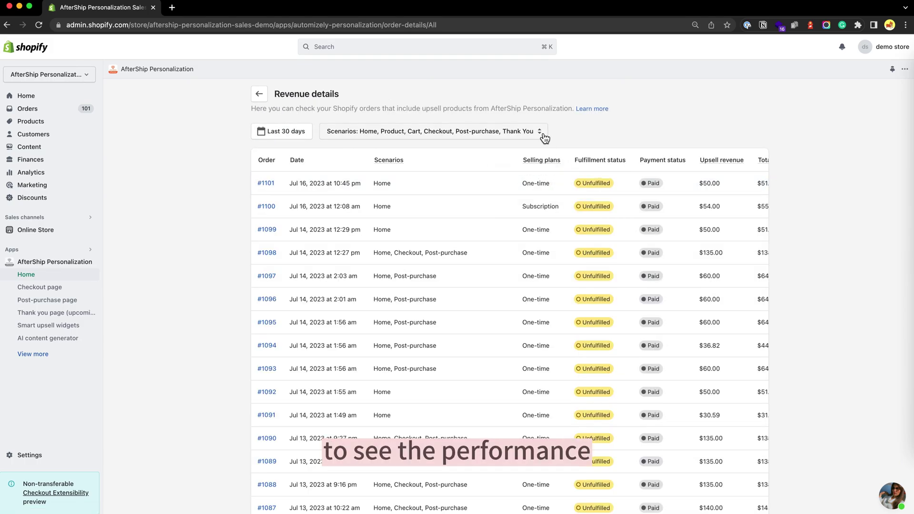
pyautogui.click(542, 133)
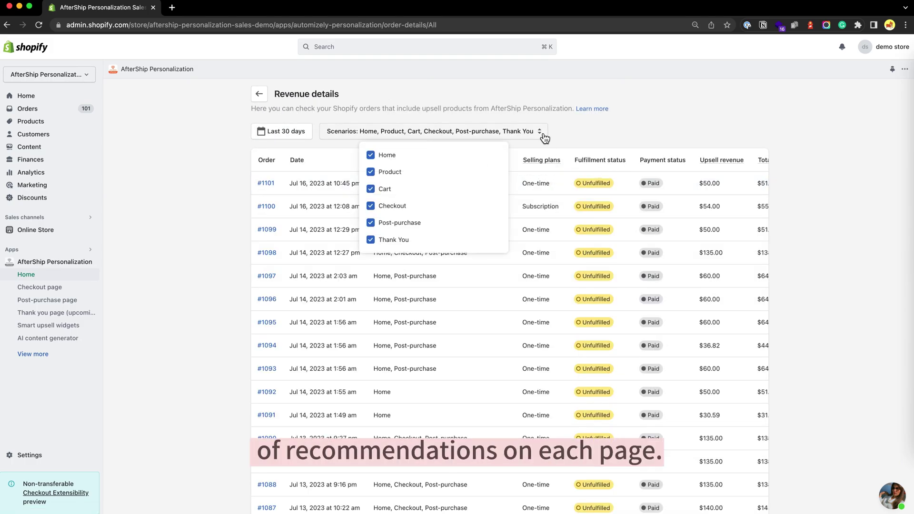
# Step: Open the checkout Product recommendations offer and switch to editing Version B
pyautogui.click(159, 249)
pyautogui.click(71, 290)
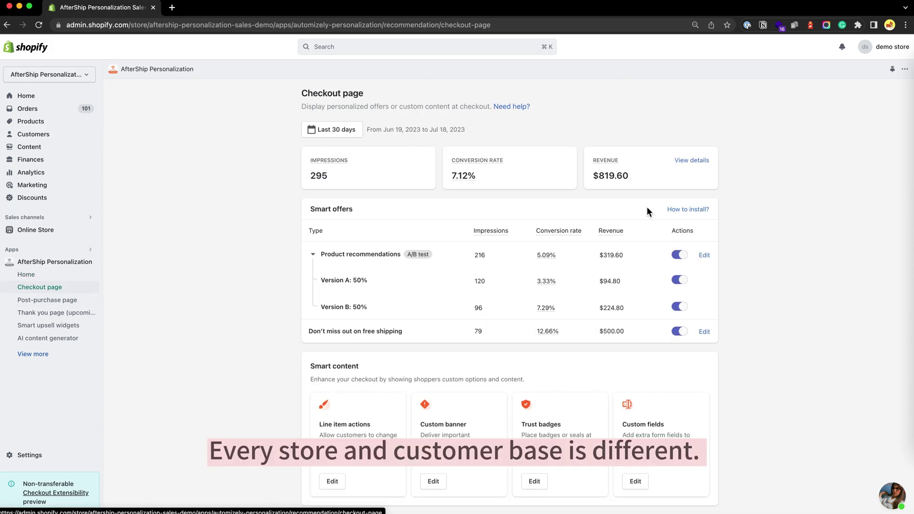
pyautogui.click(704, 256)
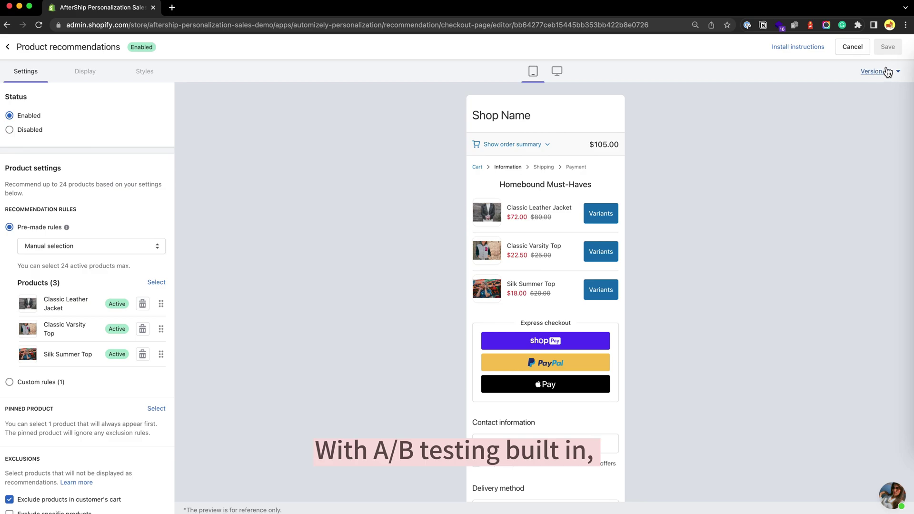
pyautogui.click(880, 71)
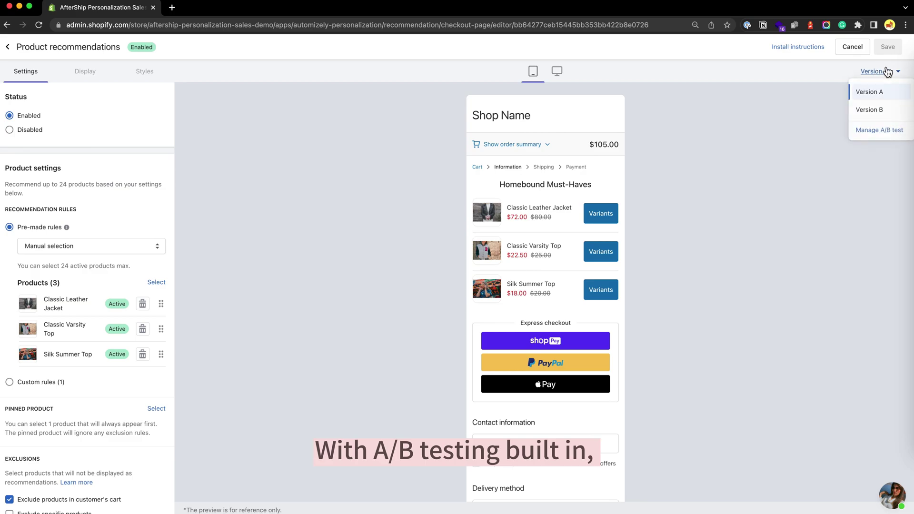
pyautogui.click(882, 110)
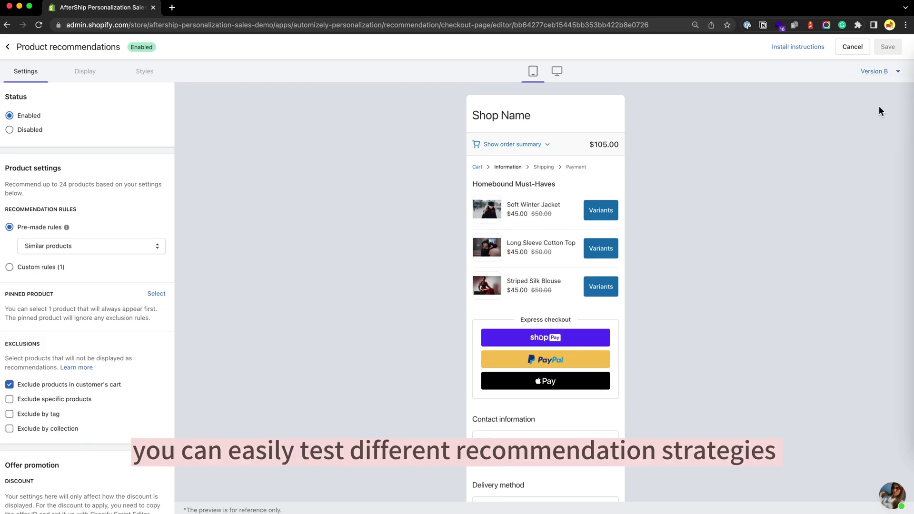
# Step: Set the A/B test traffic split to 69% / 31% and close the dialog
pyautogui.click(888, 74)
pyautogui.click(878, 129)
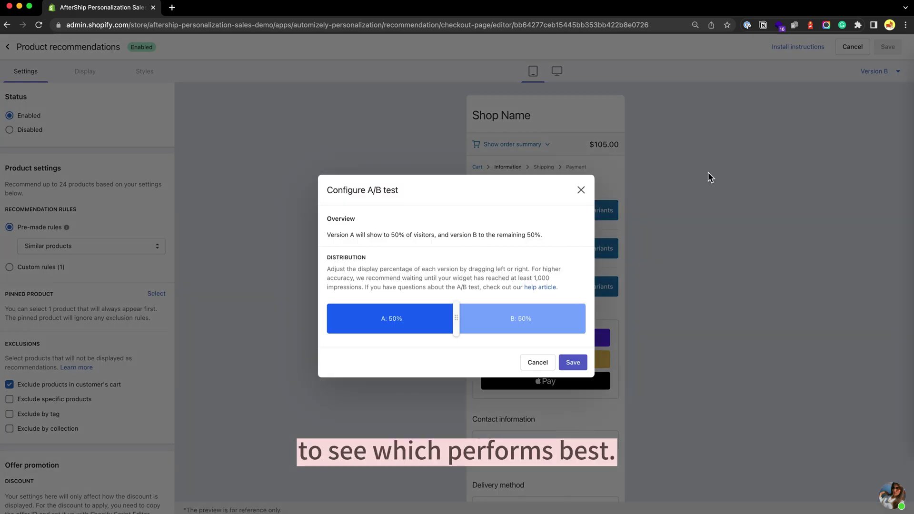
pyautogui.moveTo(457, 324); pyautogui.dragTo(531, 322)
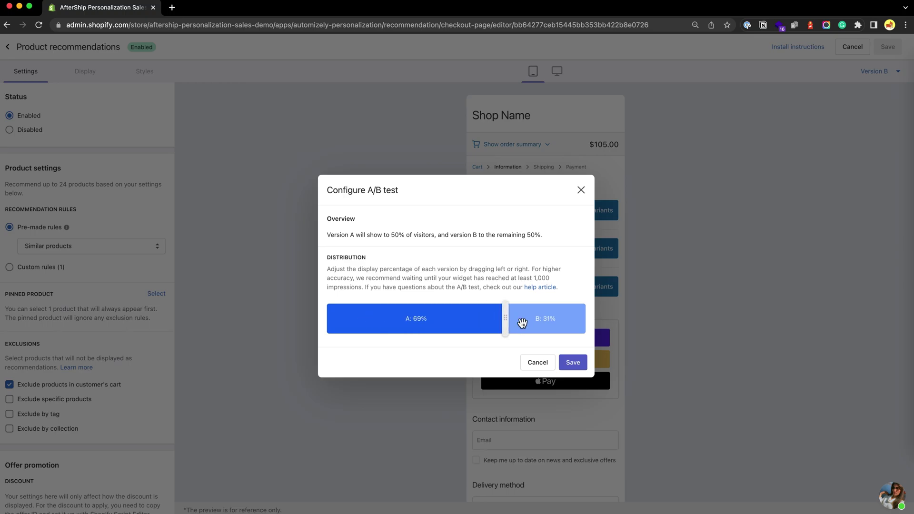
pyautogui.click(581, 190)
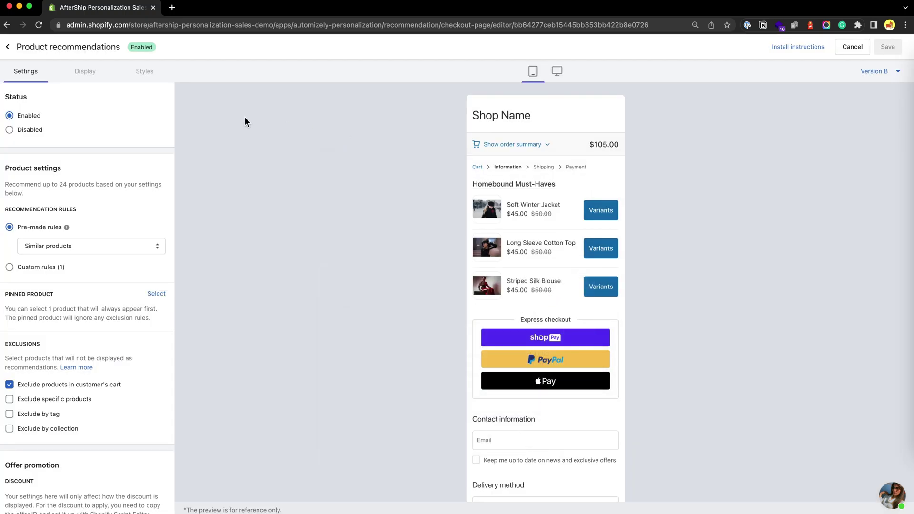